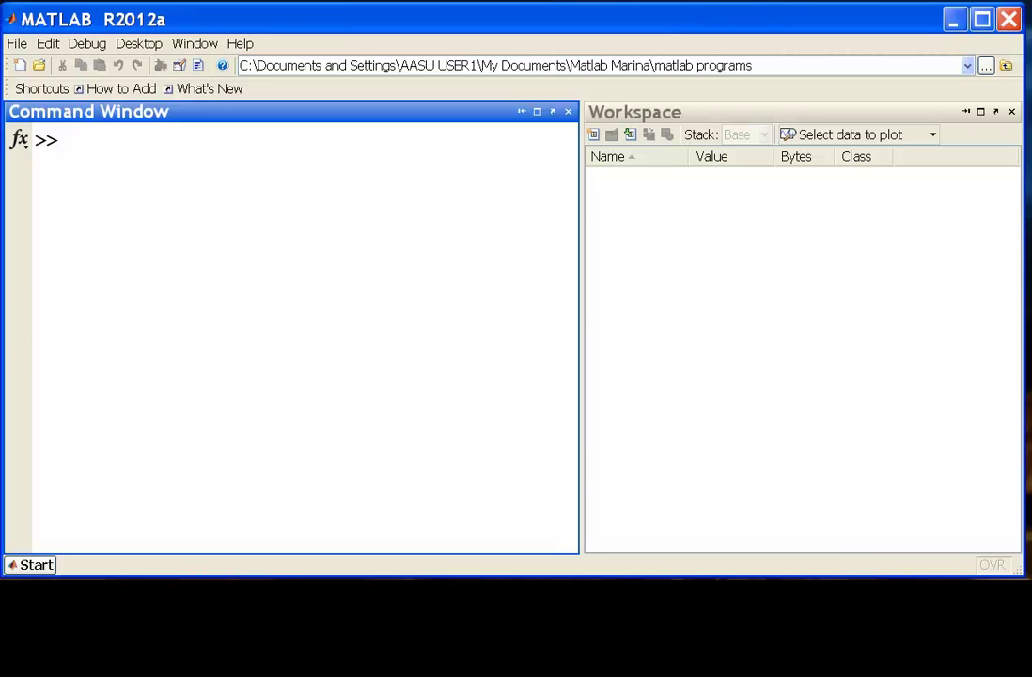
# Step: Create speed = 56 and time = 5, then compute speed*time, giving ans = 280
pyautogui.write('s')
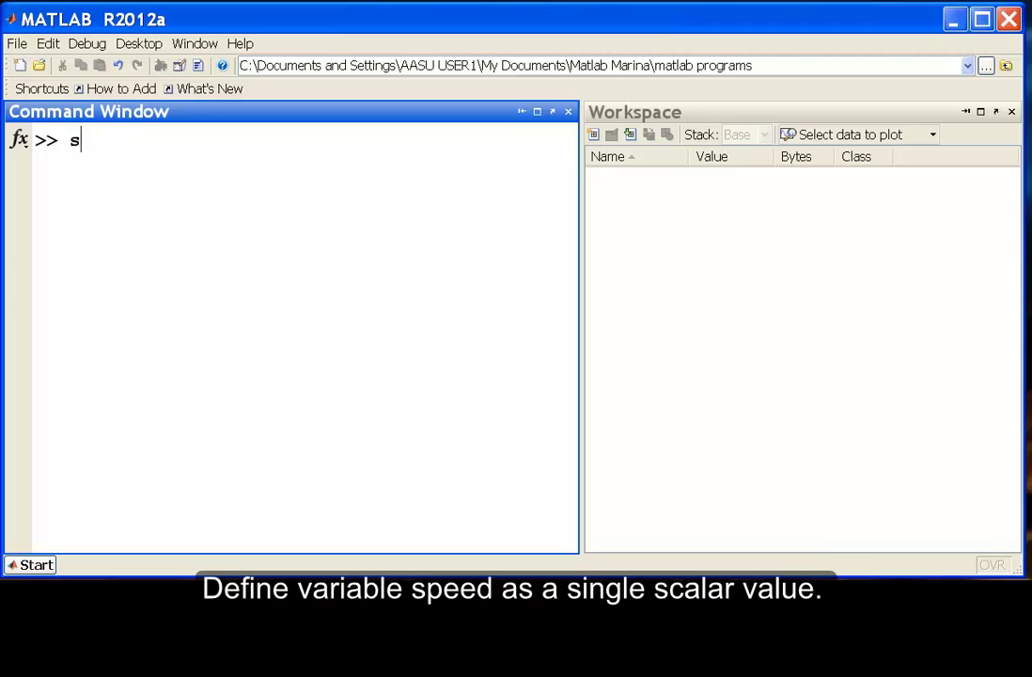
pyautogui.write('peed=5')
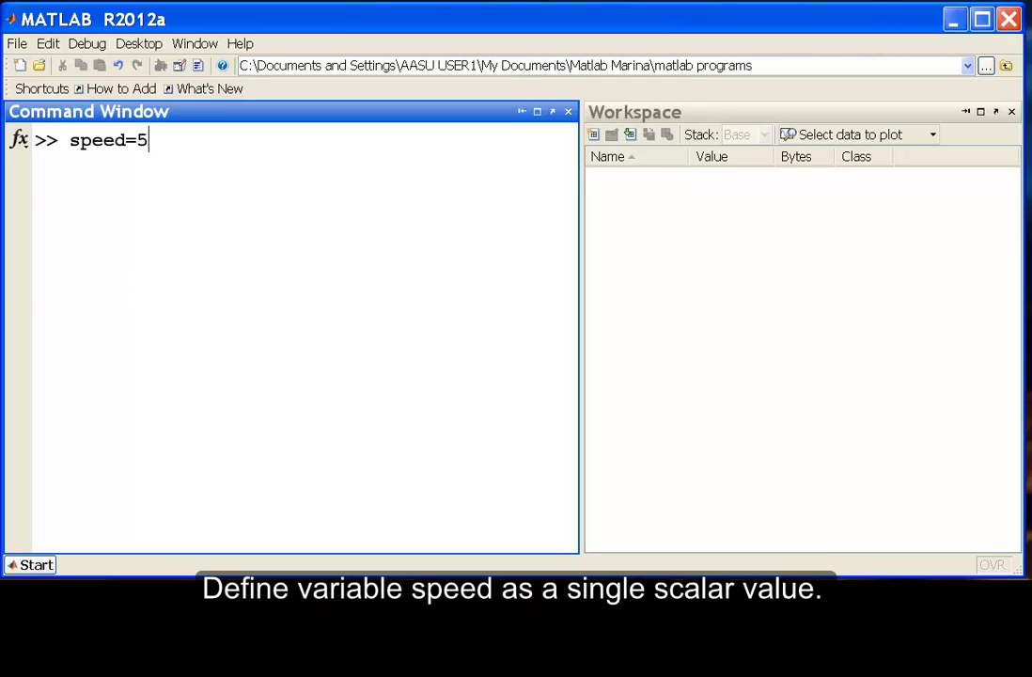
pyautogui.write('6')
pyautogui.press('Return')
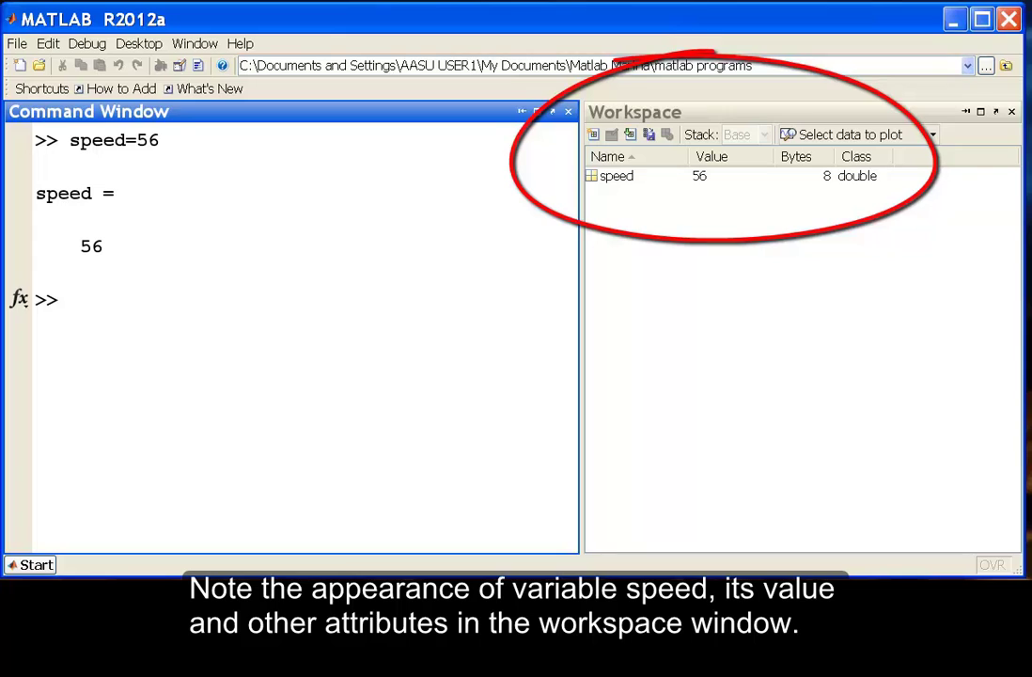
pyautogui.write('t')
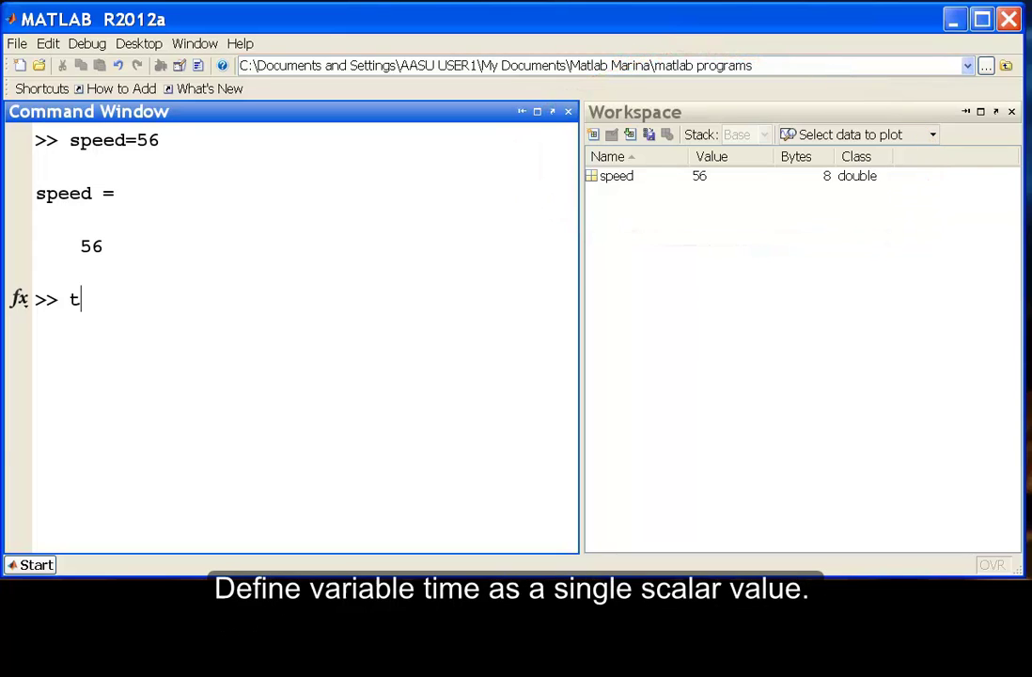
pyautogui.write('ime=5')
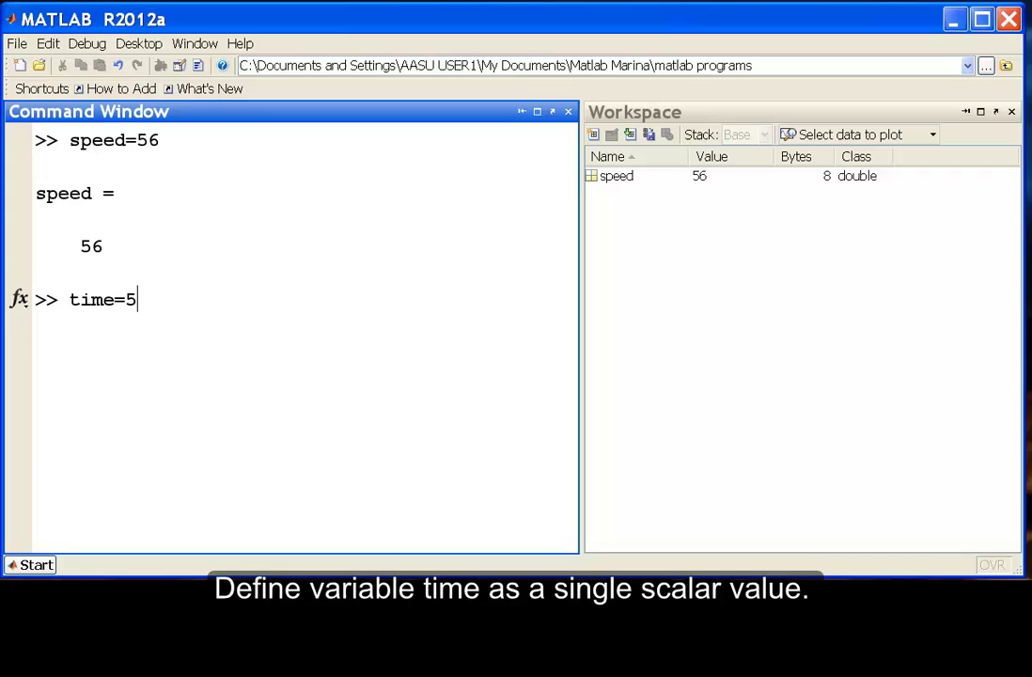
pyautogui.press('Return')
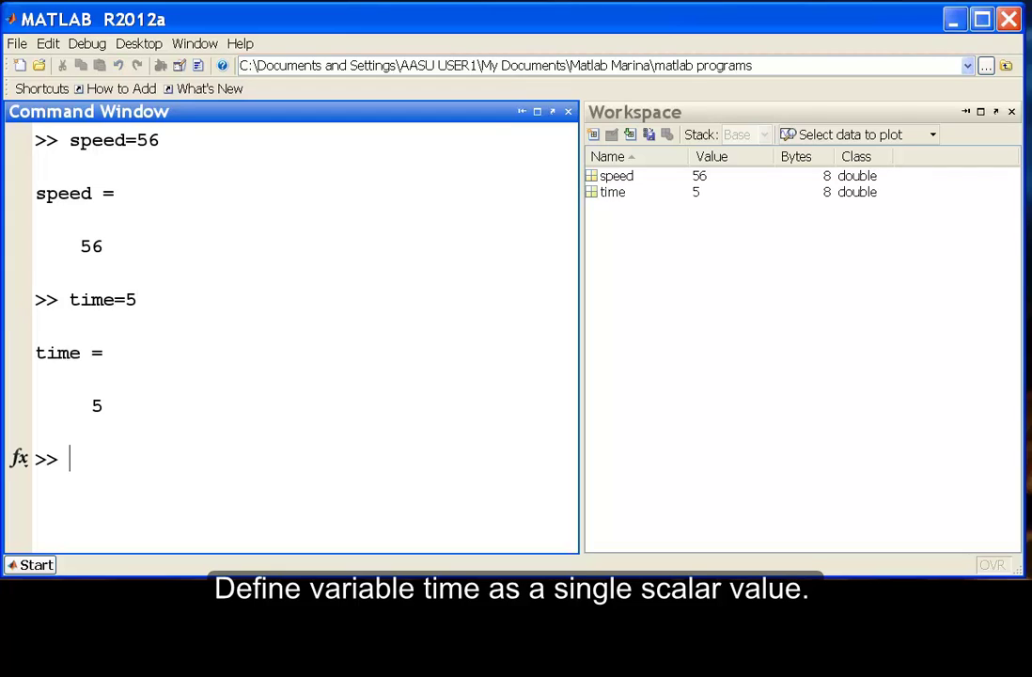
pyautogui.write('speed*')
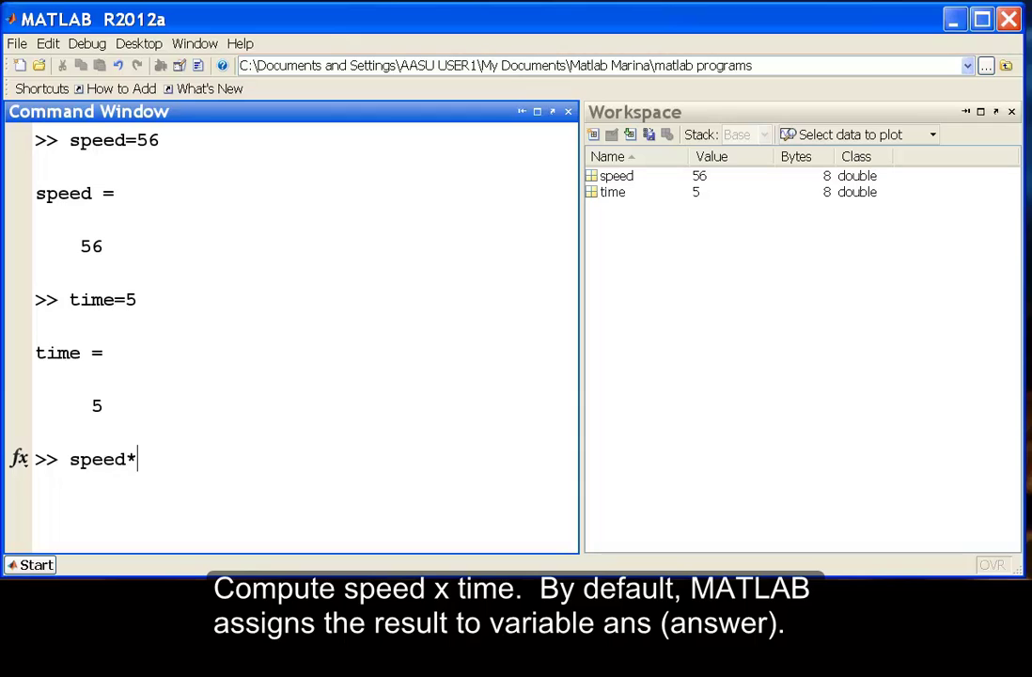
pyautogui.write('time')
pyautogui.press('Return')
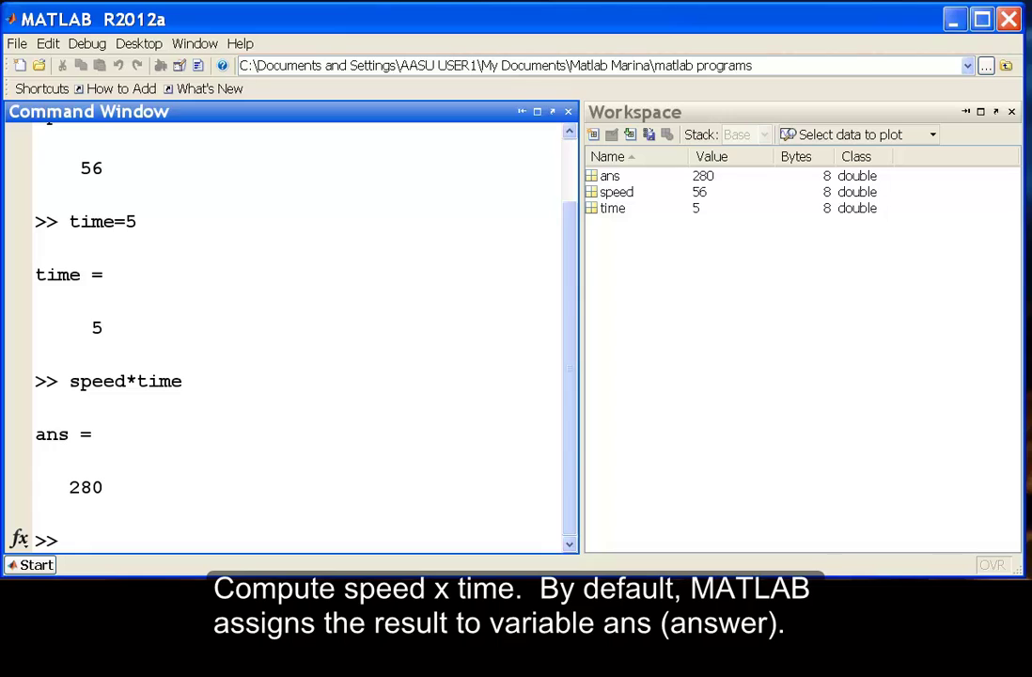
# Step: Assign dist = speed*time, storing 280 in dist
pyautogui.write('dist')
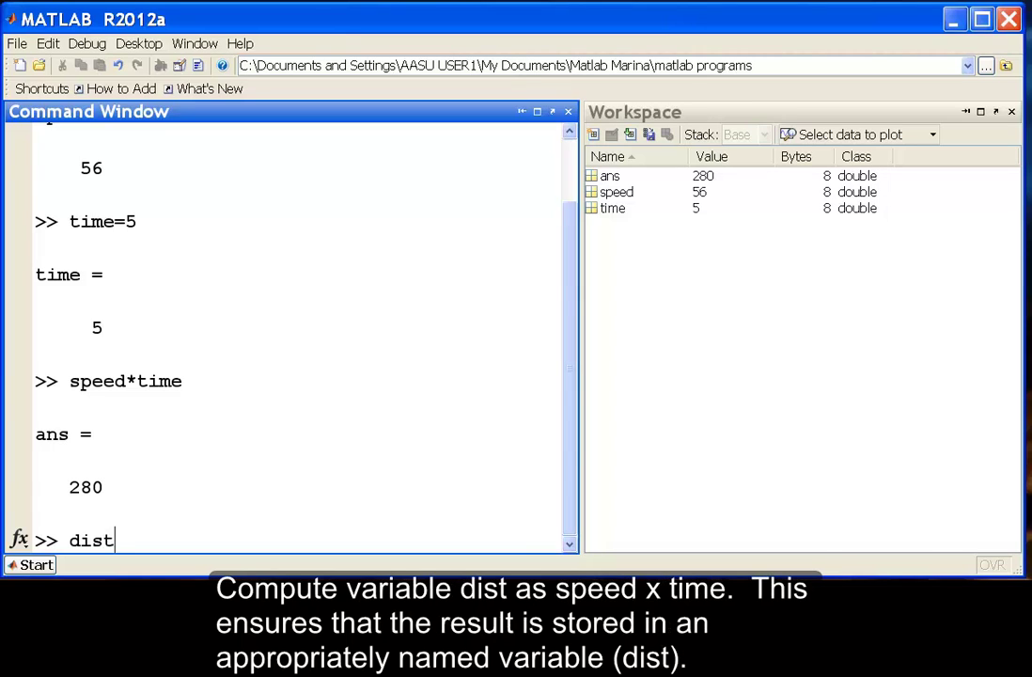
pyautogui.write('=sp')
pyautogui.write('eed*t')
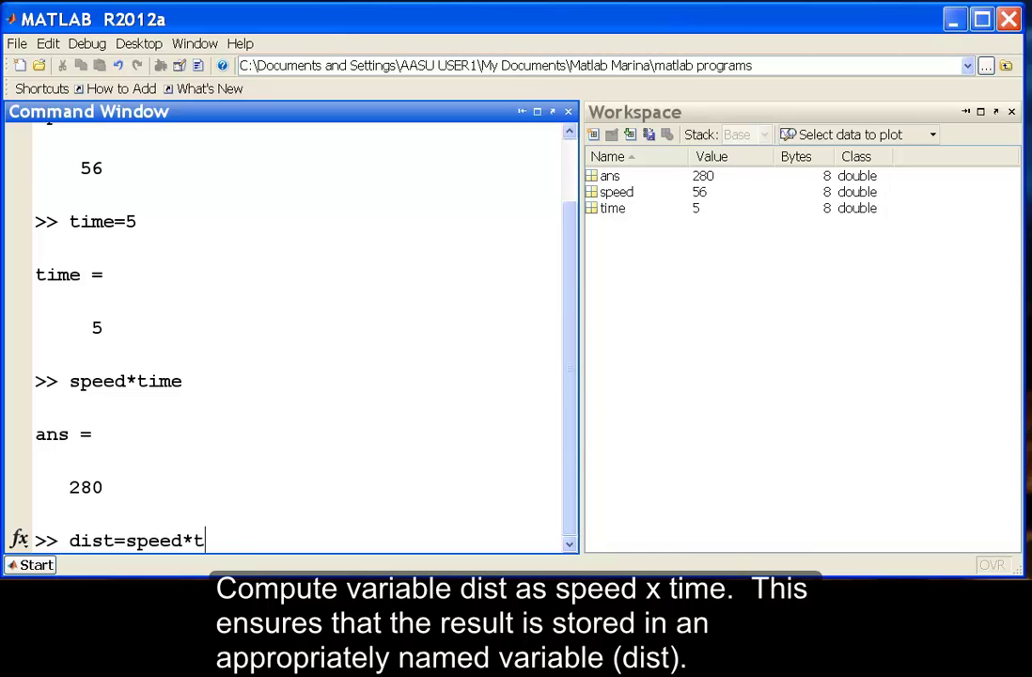
pyautogui.write('ime')
pyautogui.press('Return')
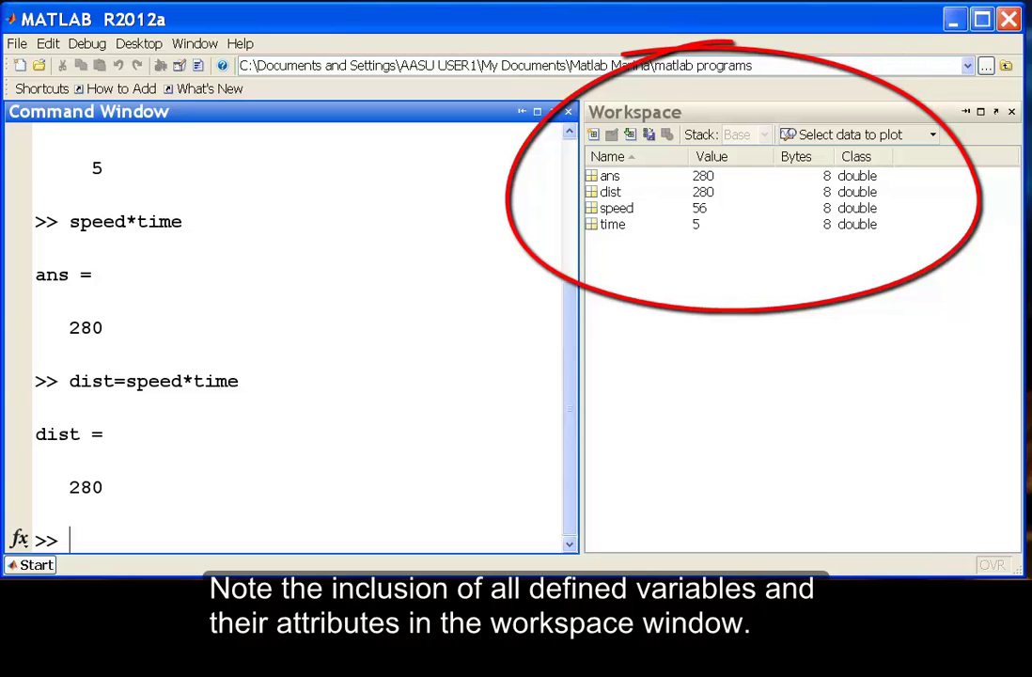
# Step: Clear ans, then time, then all variables, and wipe the console with clc
pyautogui.write('clea')
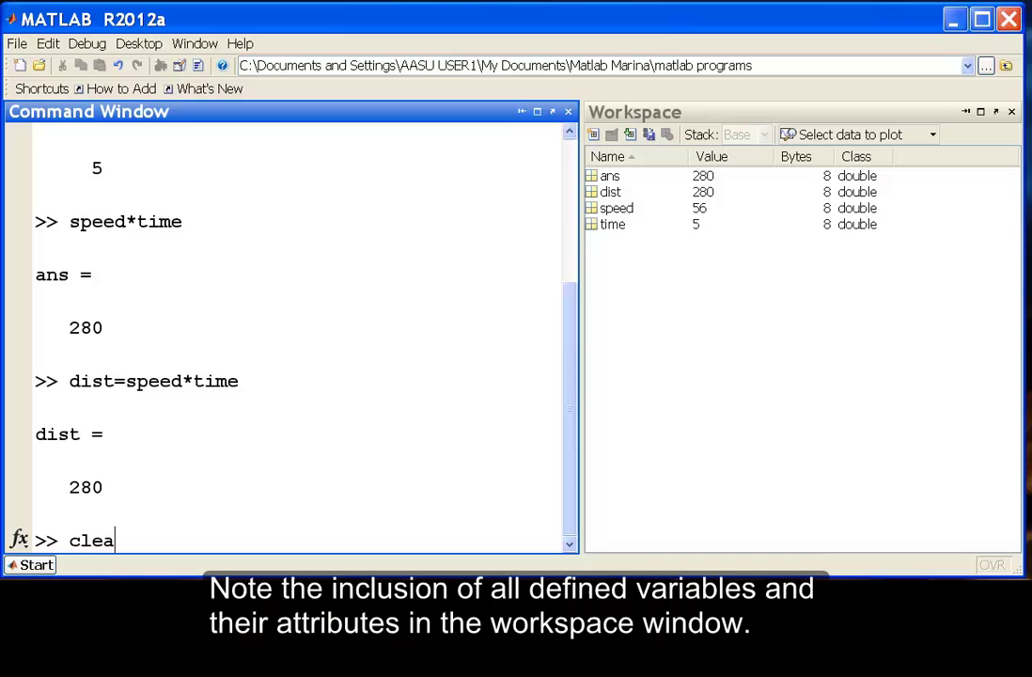
pyautogui.write('r')
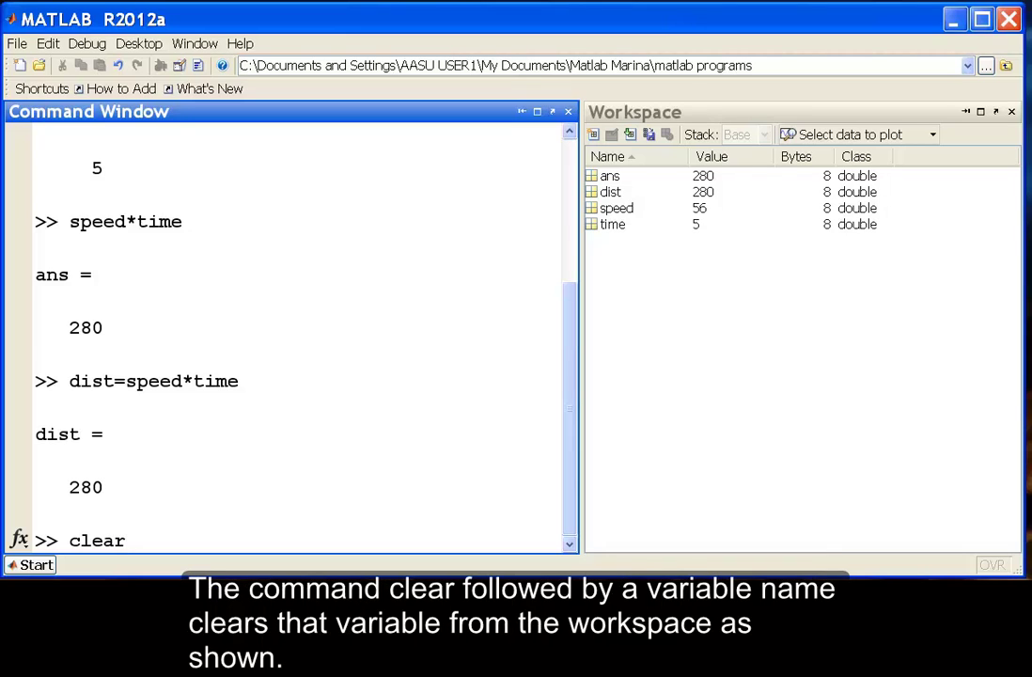
pyautogui.write(' ans')
pyautogui.press('Return')
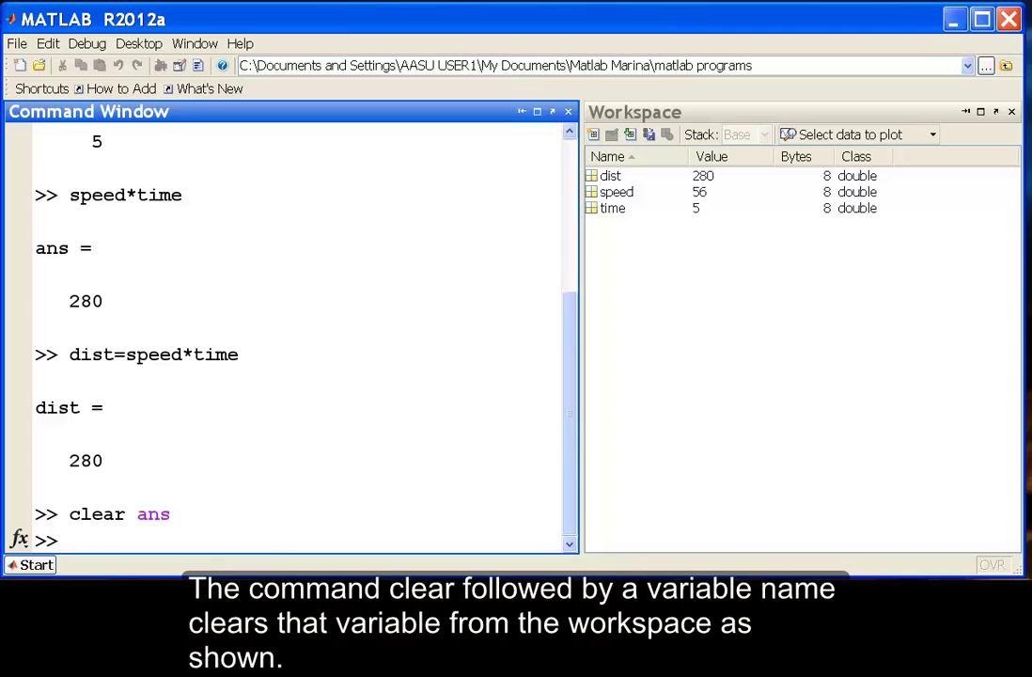
pyautogui.write('clear ')
pyautogui.write('time')
pyautogui.press('Return')
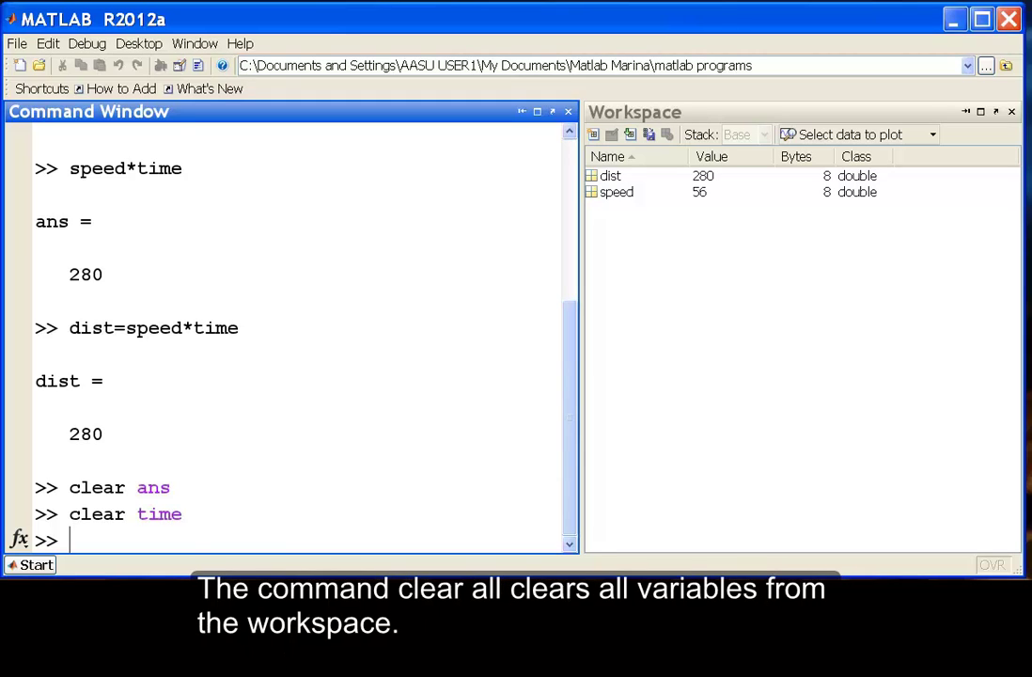
pyautogui.write('clea')
pyautogui.write('r all')
pyautogui.press('Return')
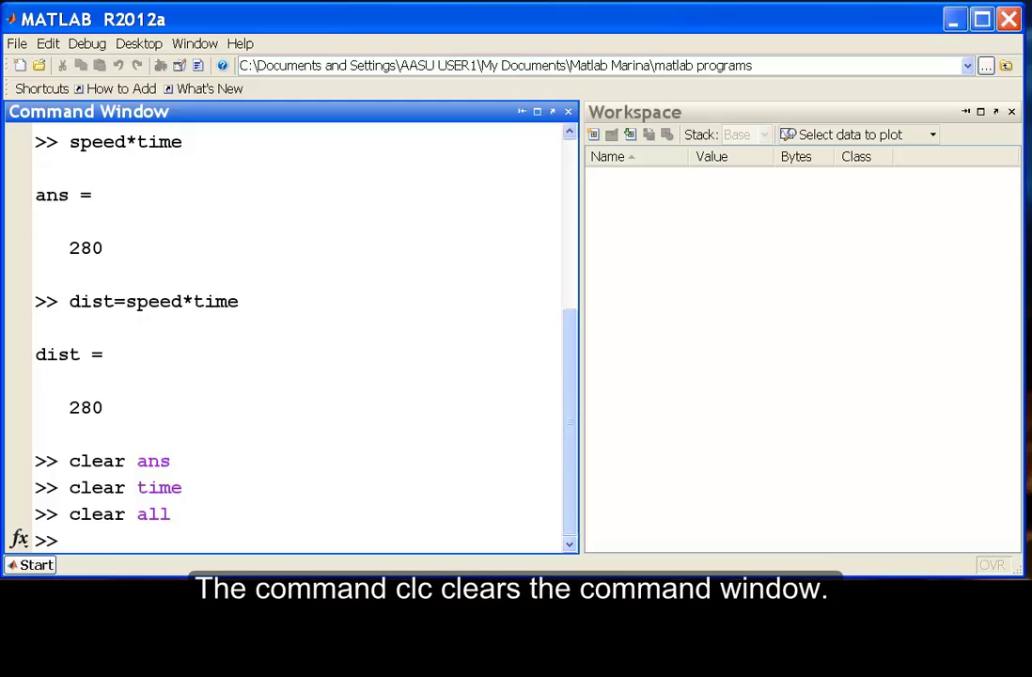
pyautogui.write('clc')
pyautogui.press('Return')
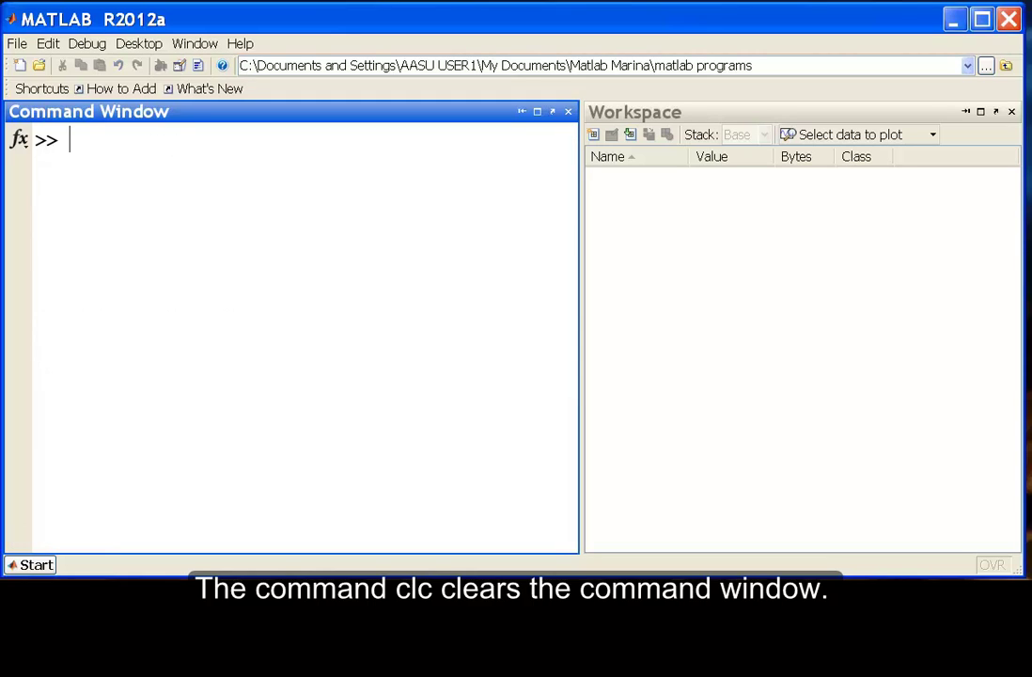
# Step: Define speed = [5 56 70] and time = [1 5 10], then compute dist = speed.*time
pyautogui.write('s')
pyautogui.write('peed=[')
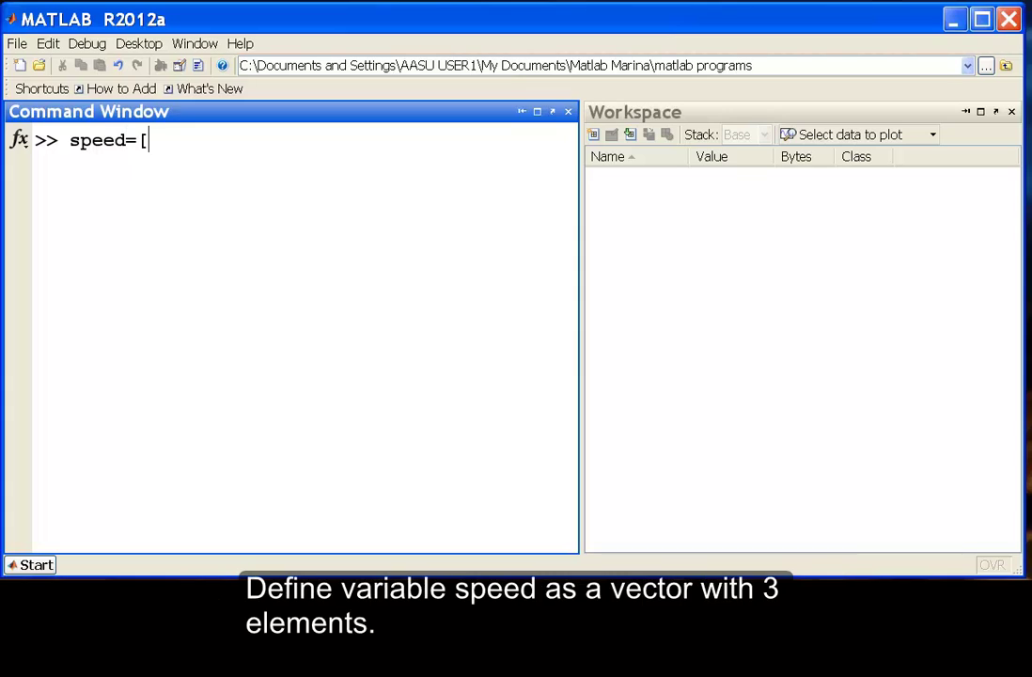
pyautogui.write('5 ')
pyautogui.write('56 7')
pyautogui.write('0]')
pyautogui.press('Return')
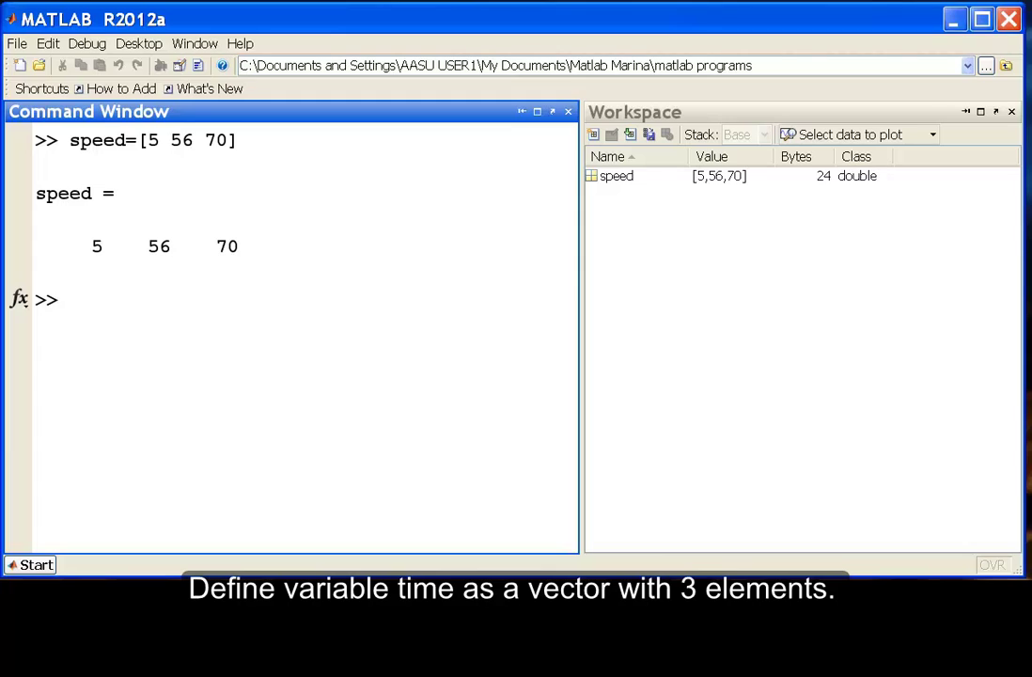
pyautogui.write('time=[')
pyautogui.write('1 5 ')
pyautogui.write('10]')
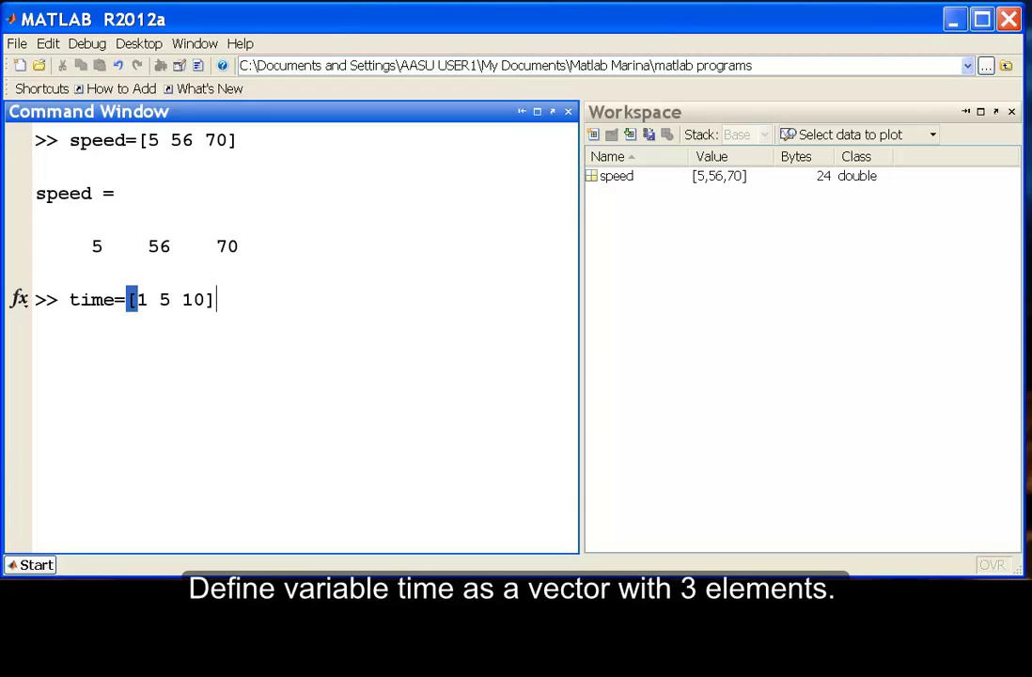
pyautogui.press('Return')
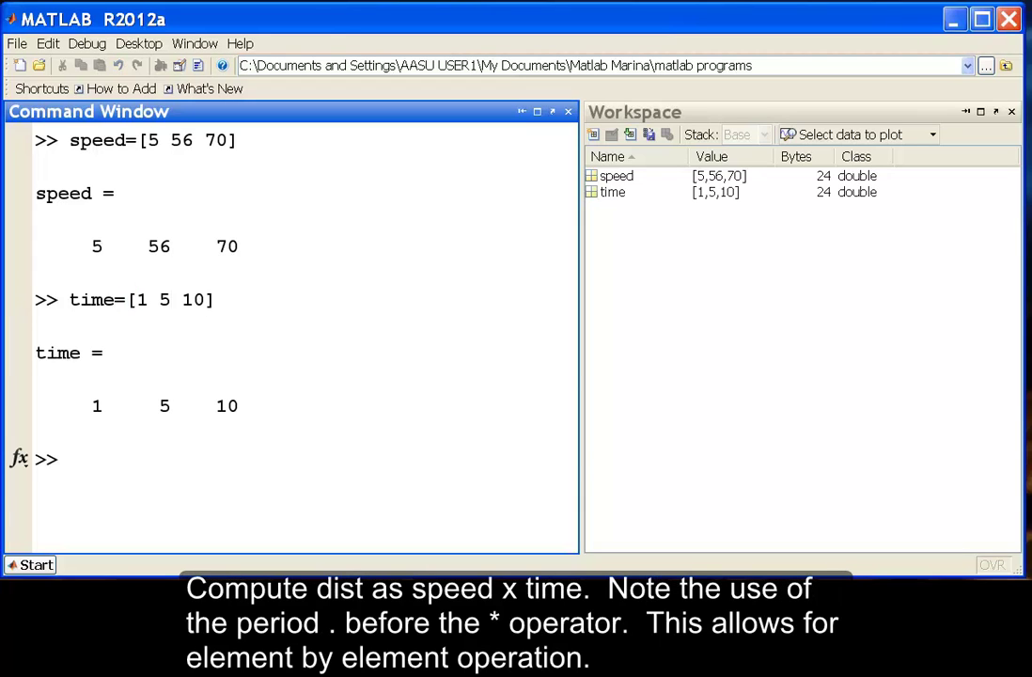
pyautogui.write('dis')
pyautogui.write('t=sp')
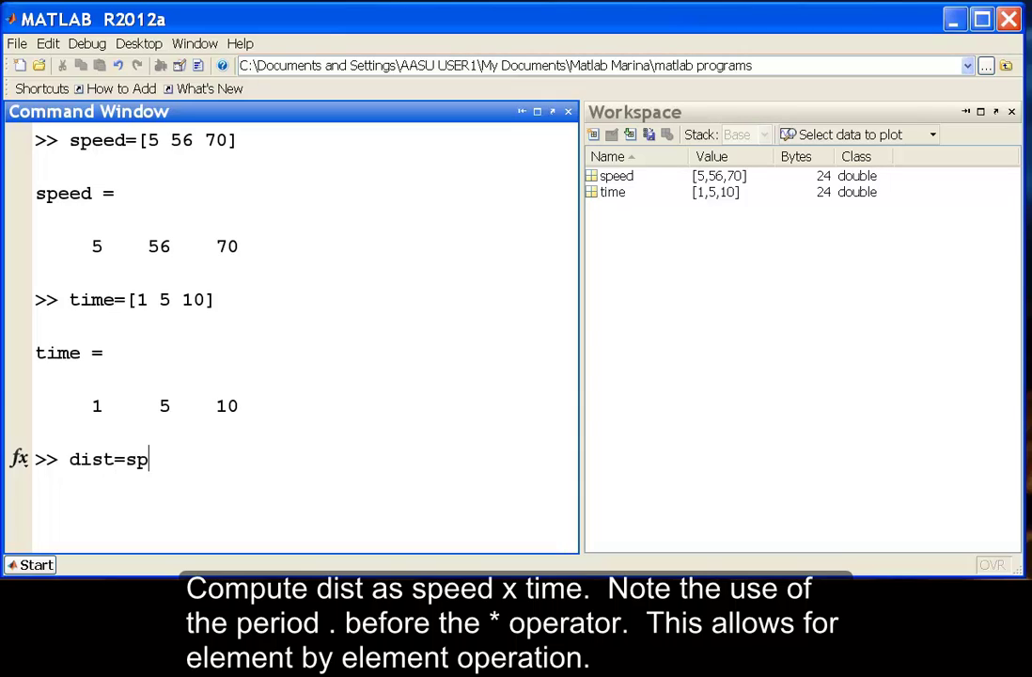
pyautogui.write('eed.')
pyautogui.write('*time')
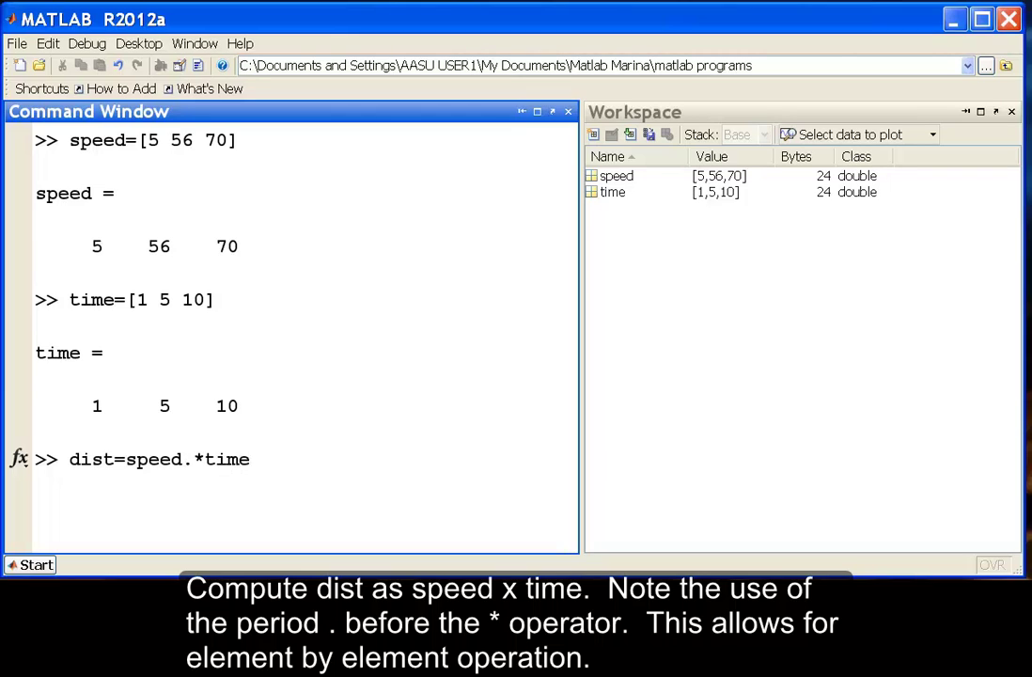
pyautogui.press('Return')
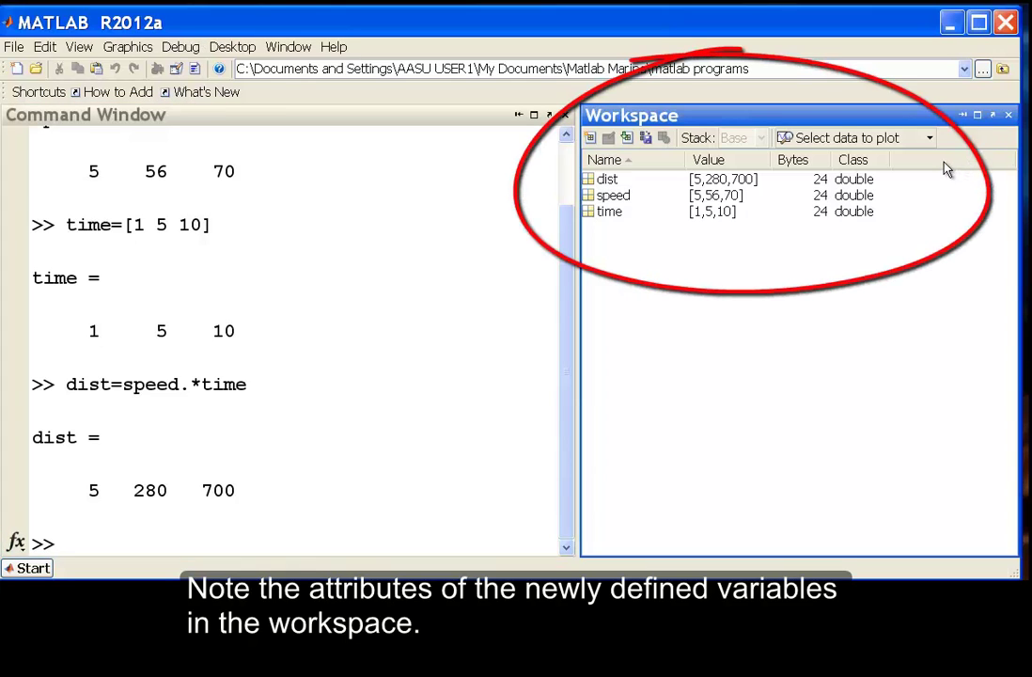
# Step: Add Min and Max columns to the Workspace variable list
pyautogui.rightClick(947, 165)
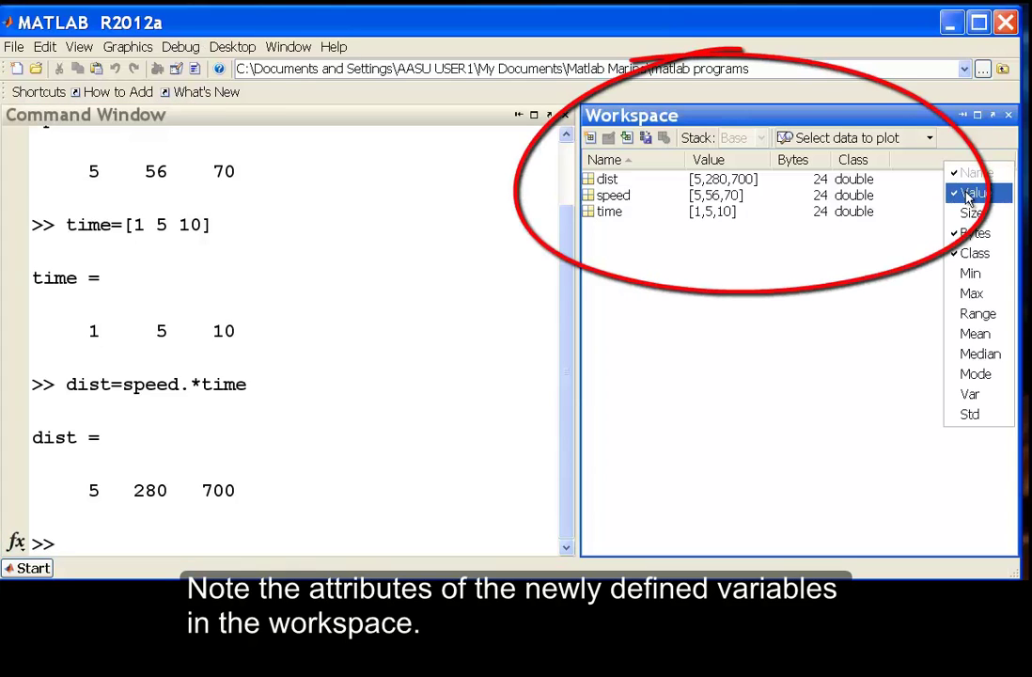
pyautogui.click(973, 274)
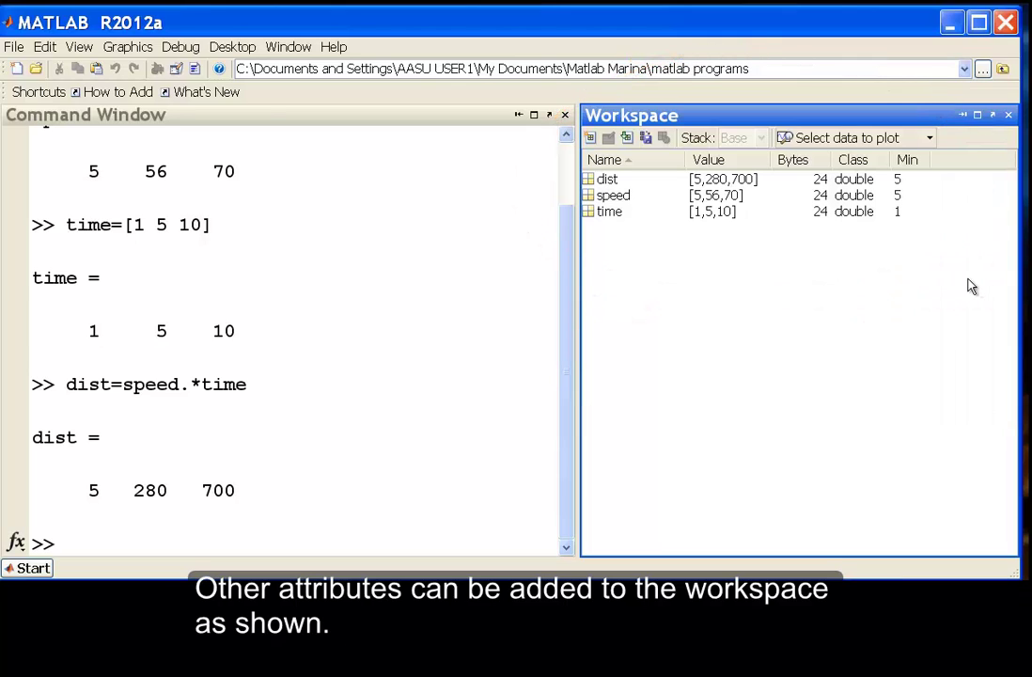
pyautogui.rightClick(953, 163)
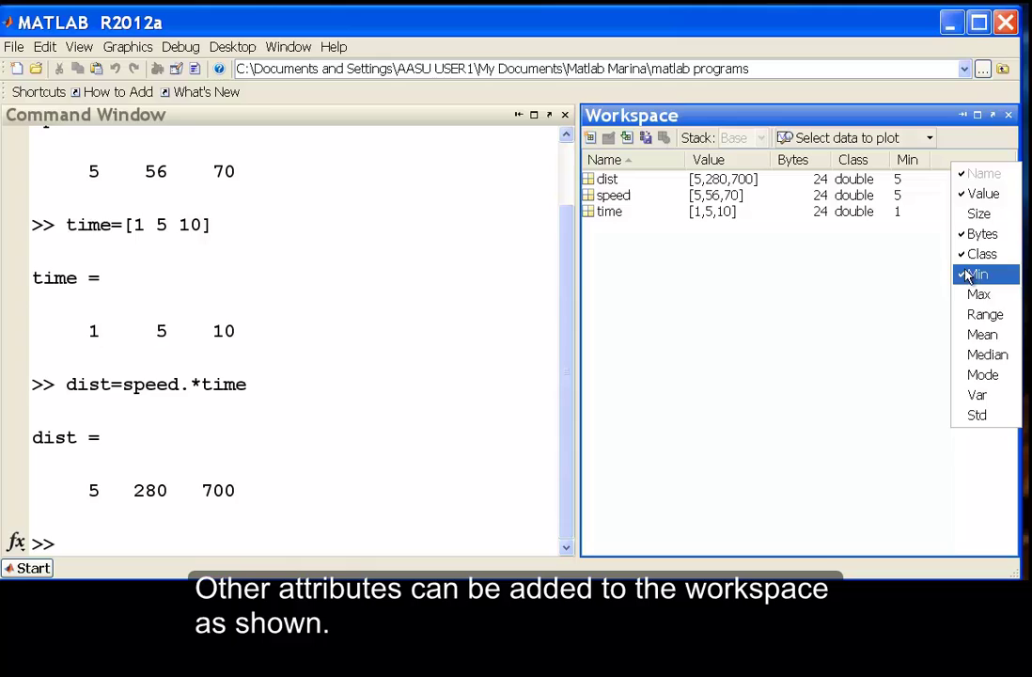
pyautogui.click(973, 297)
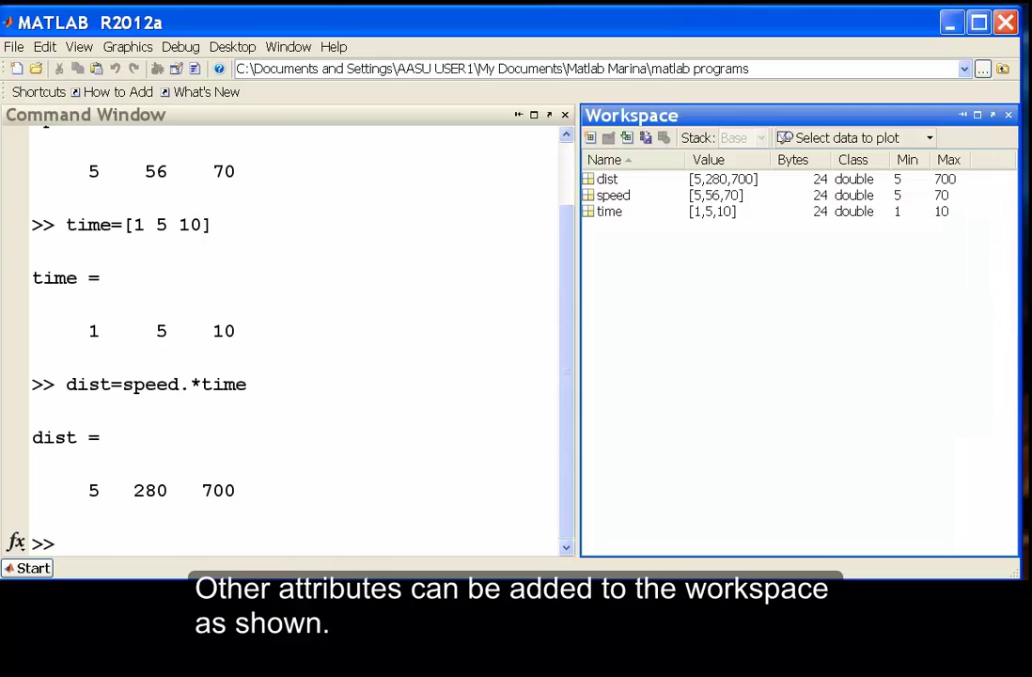
pyautogui.click(395, 517)
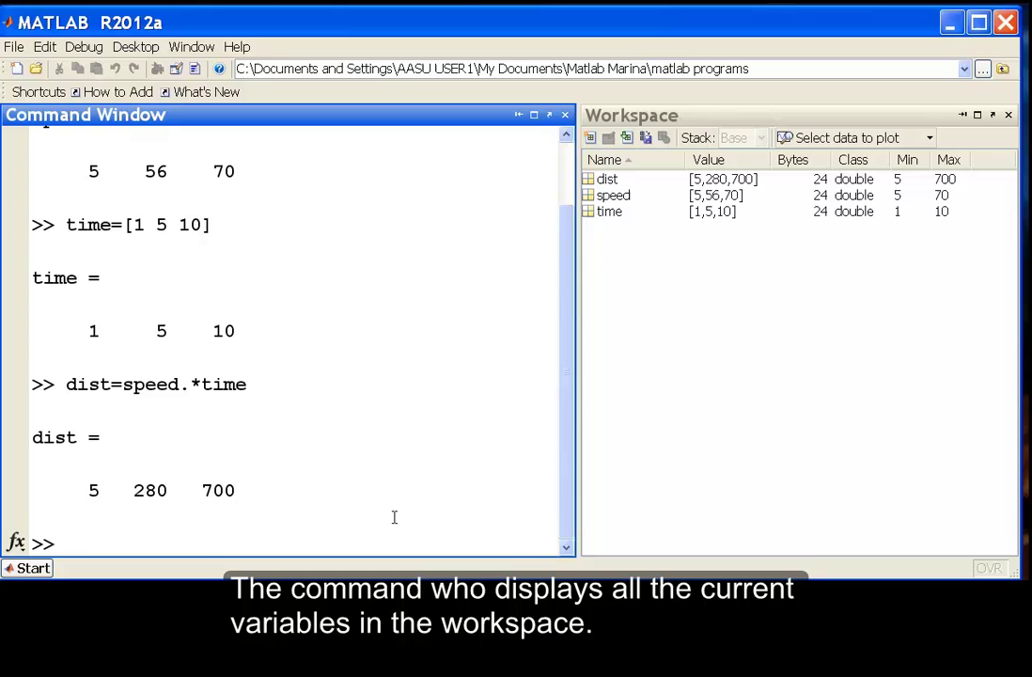
# Step: List the variables with who and whos, widening the output to reveal the Attributes column
pyautogui.write('who')
pyautogui.press('Return')
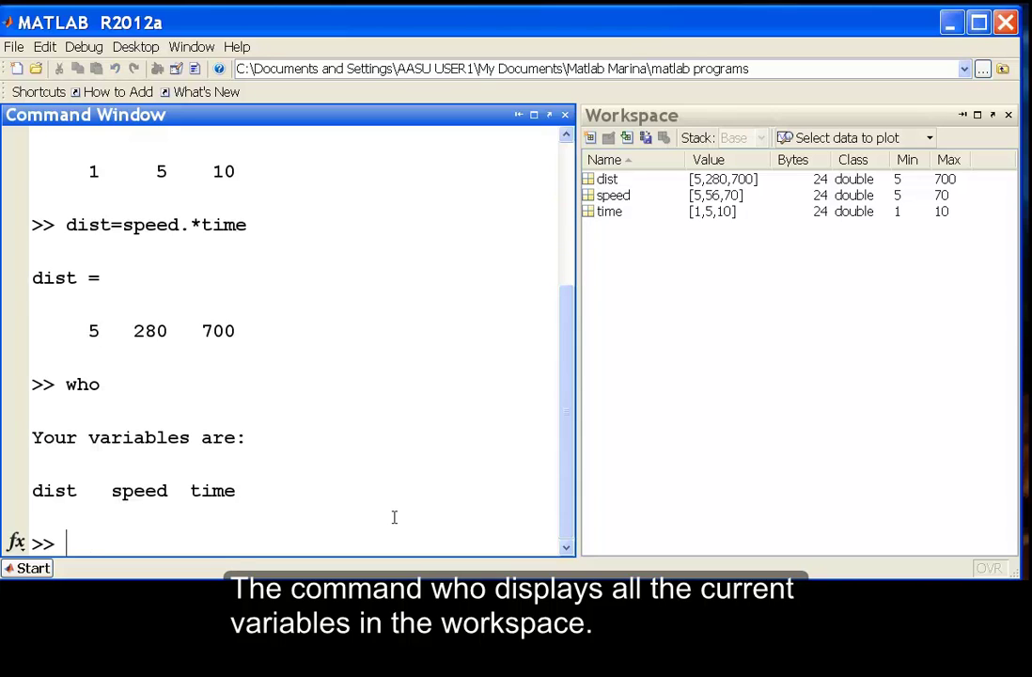
pyautogui.write('wh')
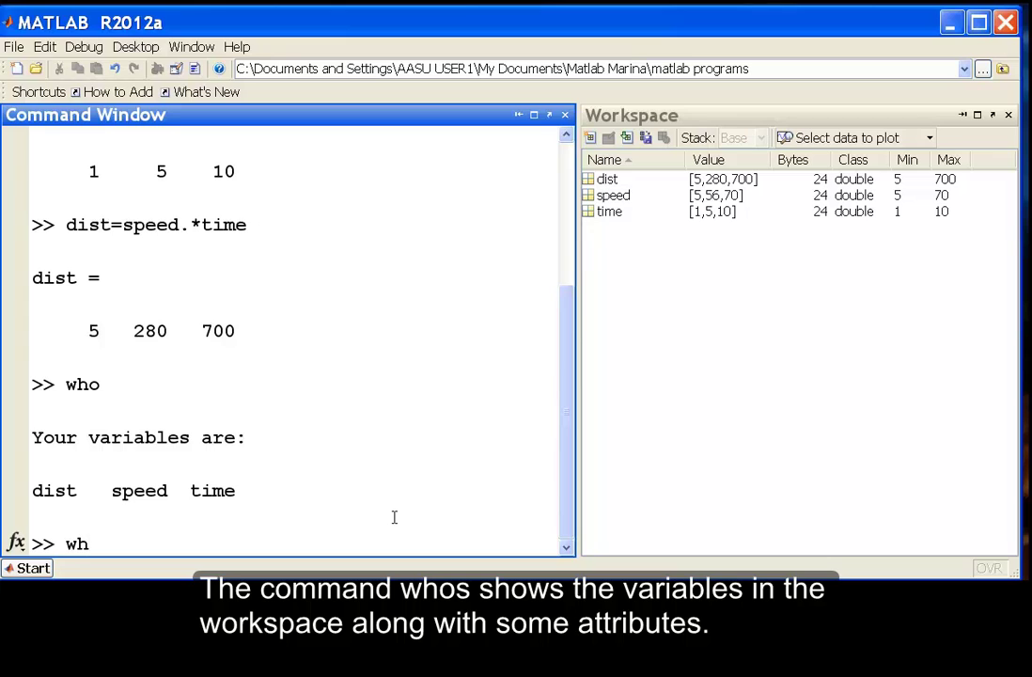
pyautogui.write('os')
pyautogui.press('Return')
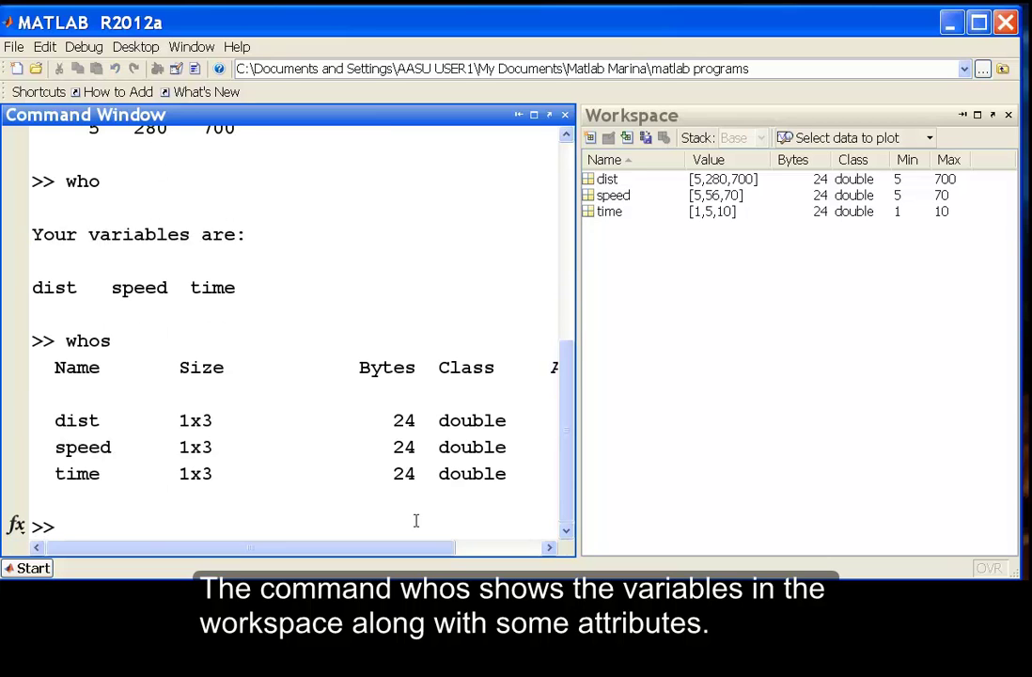
pyautogui.moveTo(577, 308); pyautogui.dragTo(750, 333)
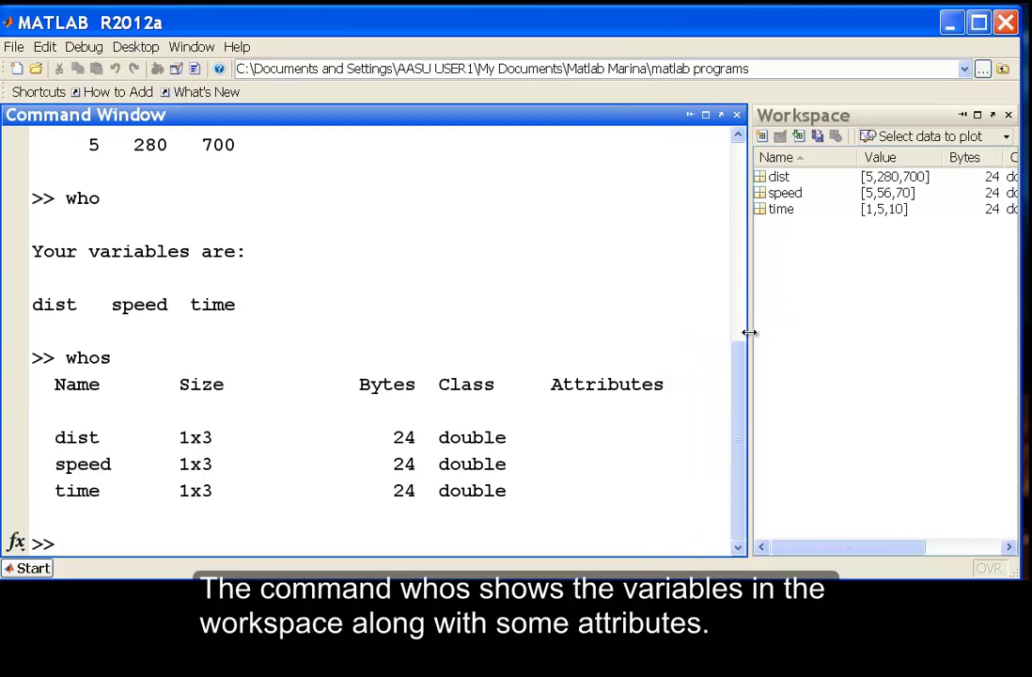
pyautogui.moveTo(750, 333); pyautogui.dragTo(526, 336)
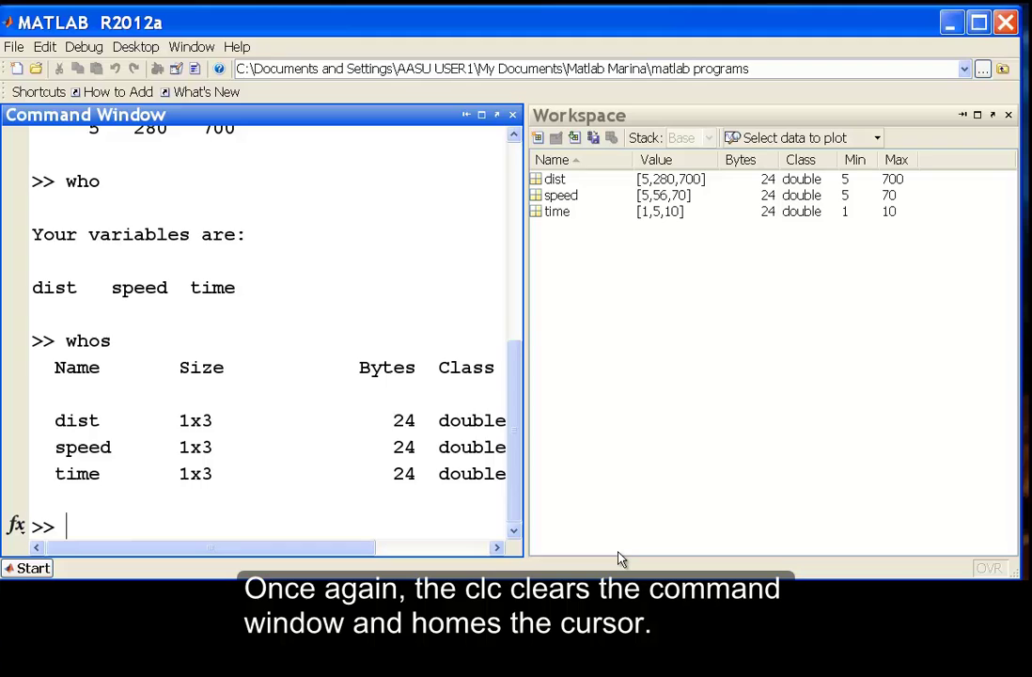
# Step: Run clc and clear all to blank the console and remove dist, speed and time
pyautogui.write('clc')
pyautogui.press('Return')
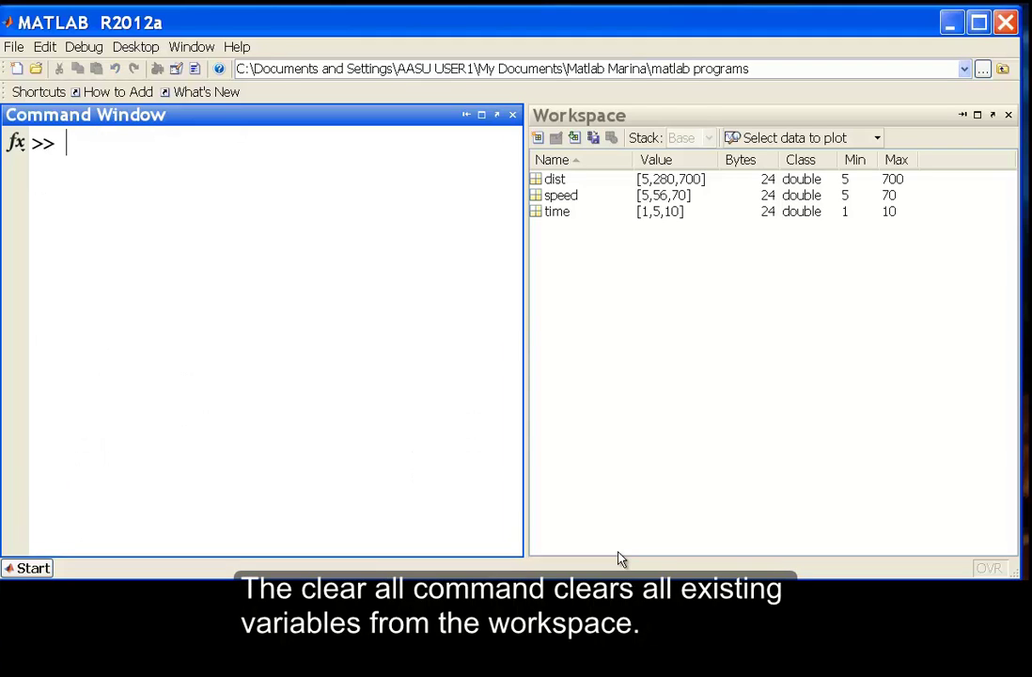
pyautogui.write('clear ')
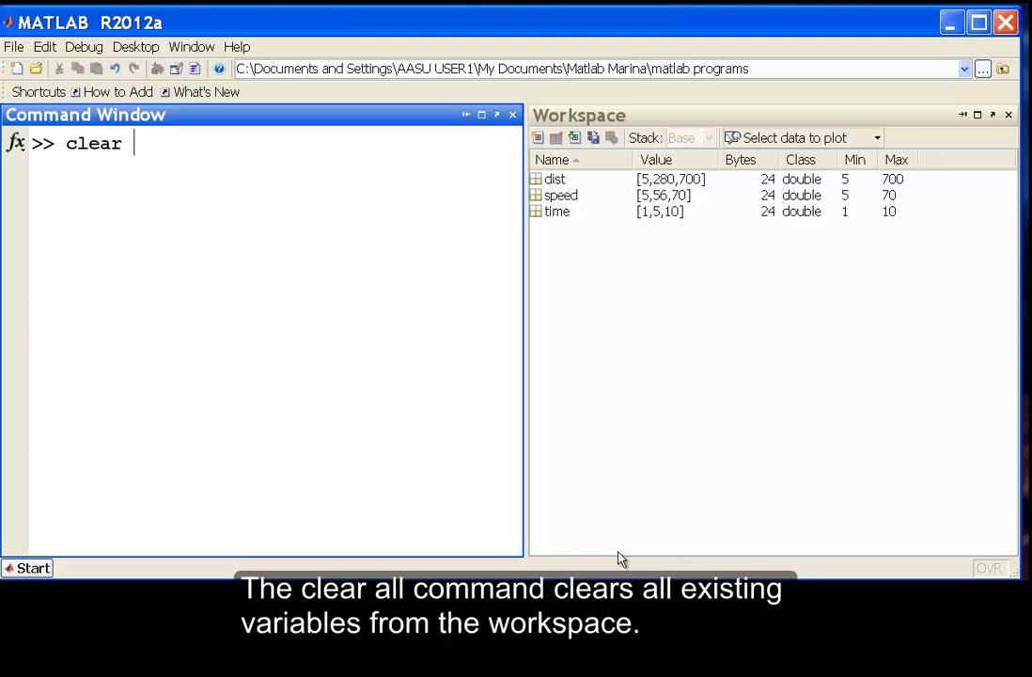
pyautogui.write('all')
pyautogui.press('Return')
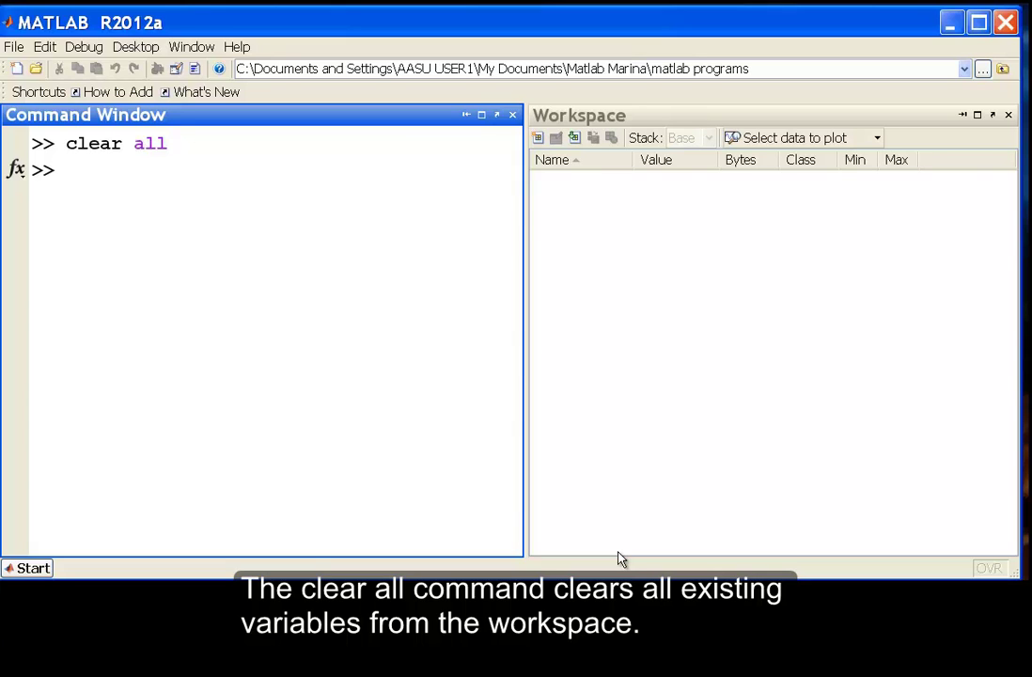
pyautogui.press('Return')
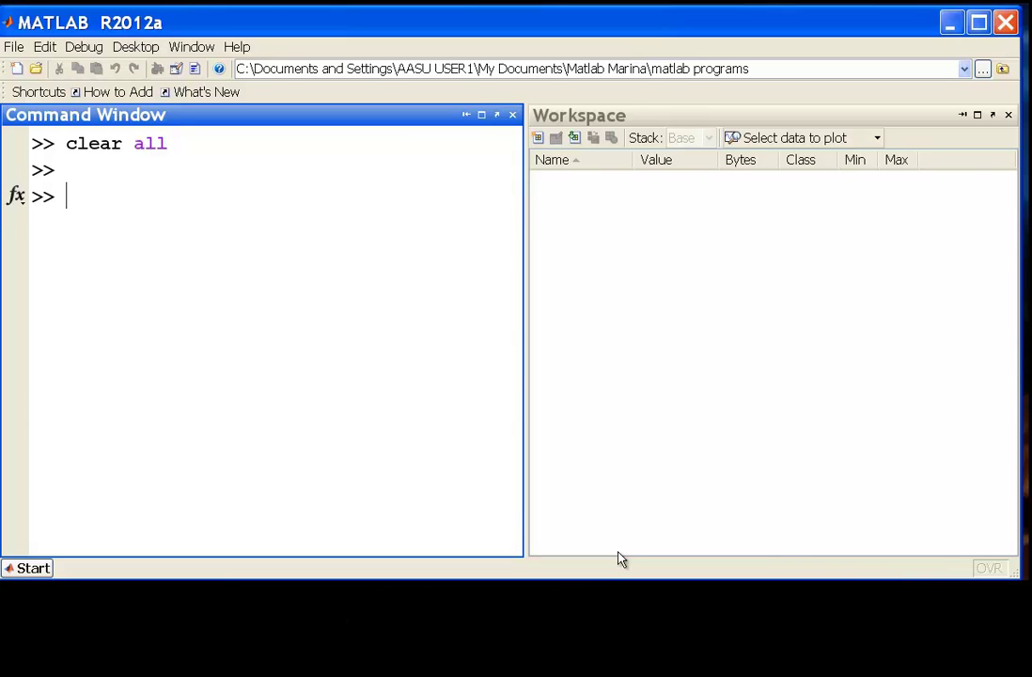
pyautogui.press('Return')
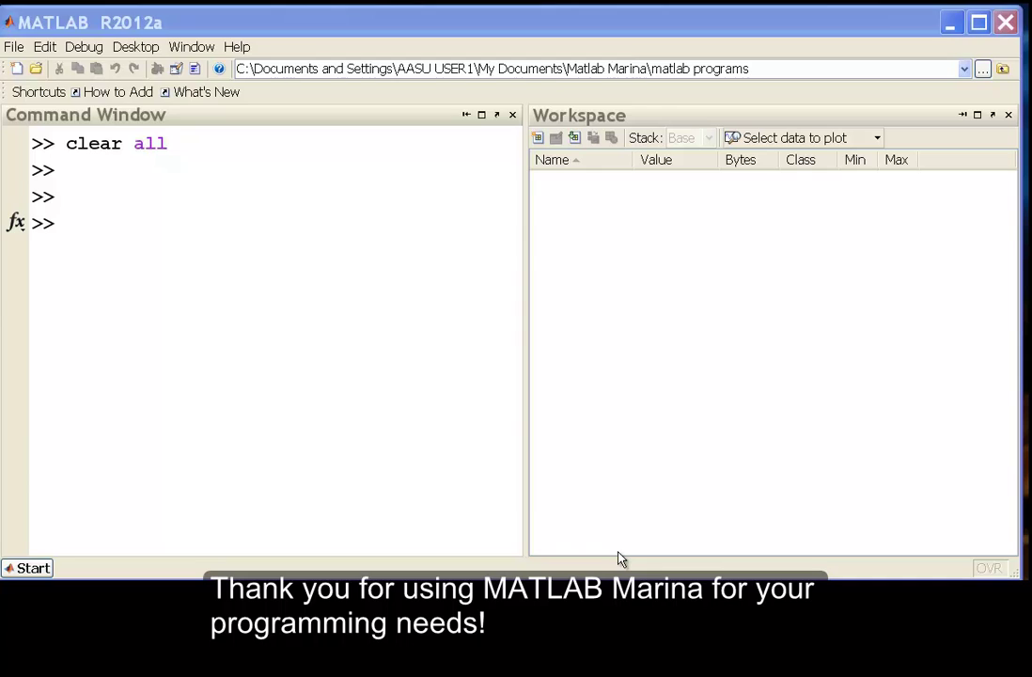